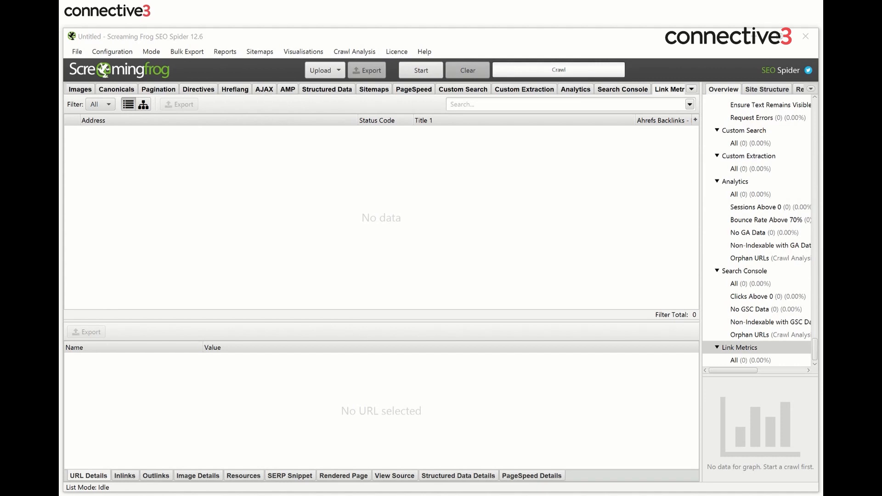
{"action": "left_click", "coordinate": [121, 52]}
{"action": "mouse_move", "coordinate": [119, 208]}
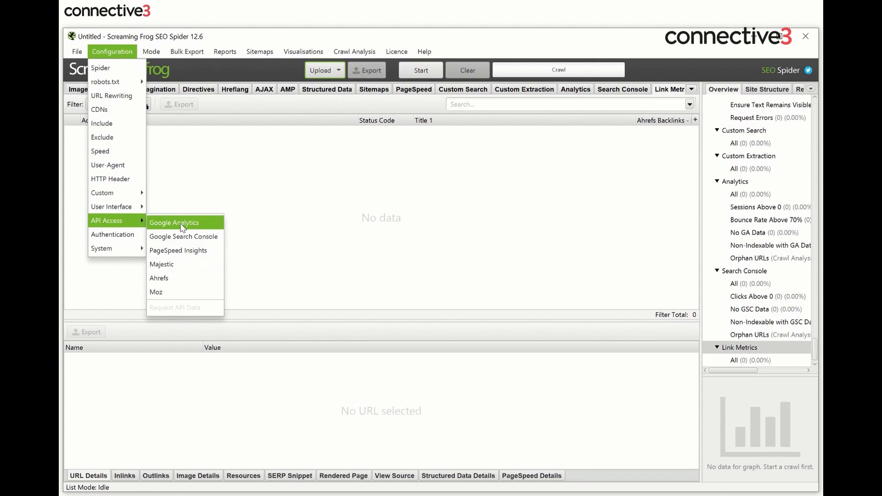
{"action": "left_click", "coordinate": [183, 228]}
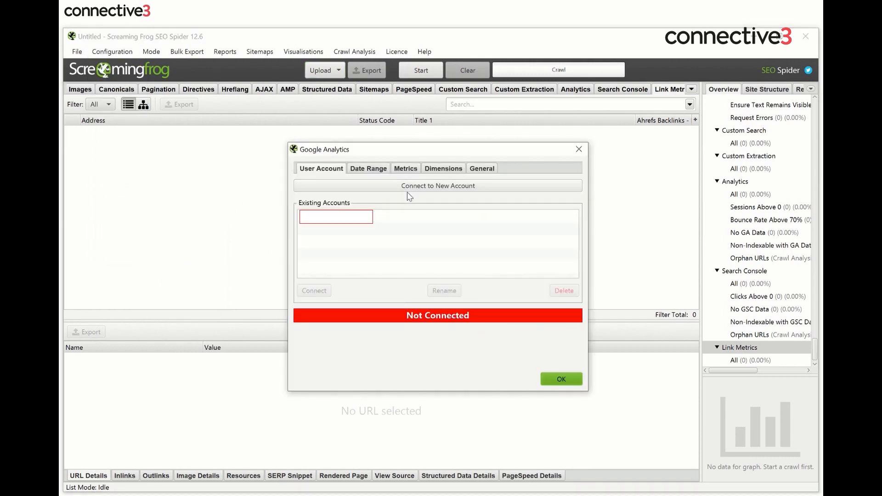
{"action": "left_click", "coordinate": [439, 189]}
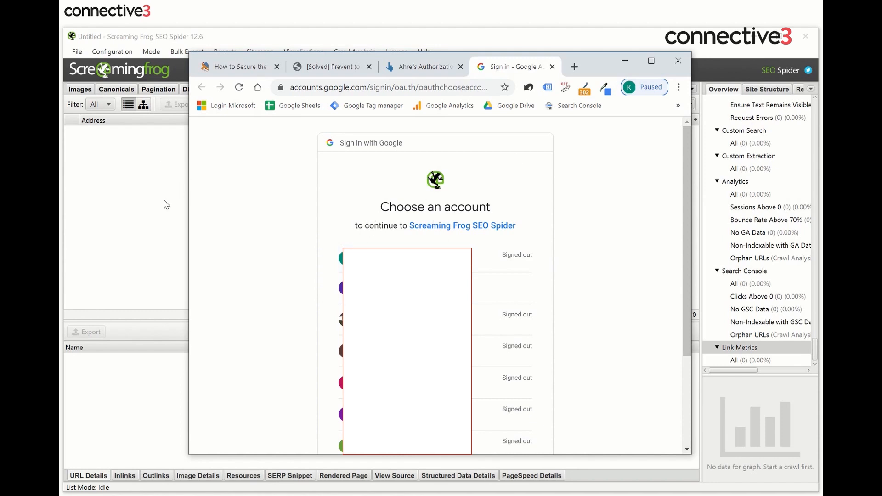
{"action": "left_click", "coordinate": [146, 171]}
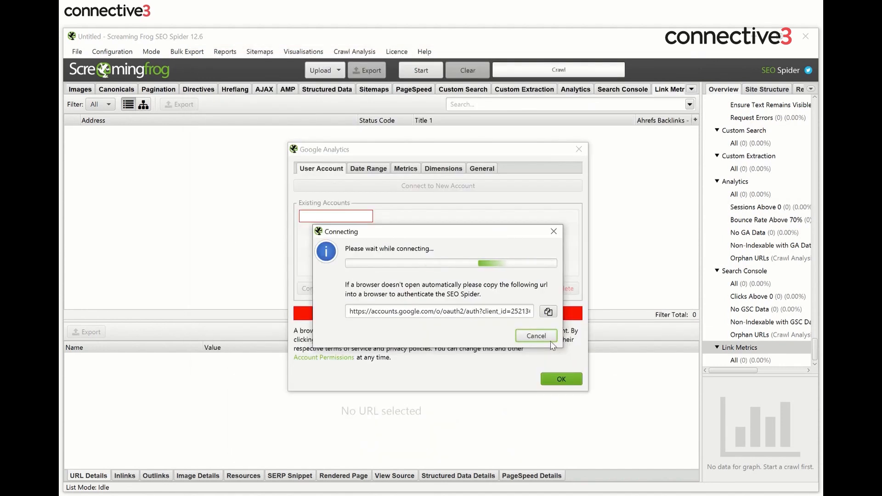
{"action": "left_click", "coordinate": [536, 336]}
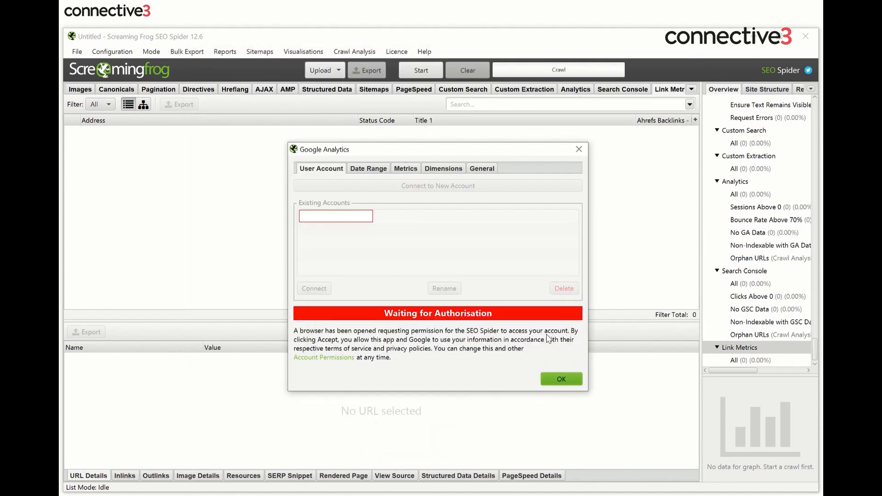
{"action": "left_click", "coordinate": [579, 149]}
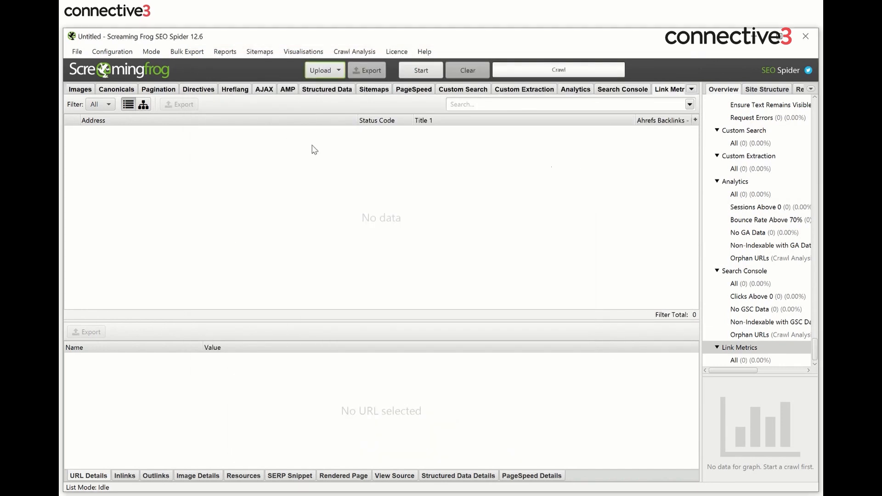
Generate an Ahrefs API access token by allowing Screaming Frog SEO Spider access, return to the Ahrefs connection settings and accept them
{"action": "left_click", "coordinate": [122, 53]}
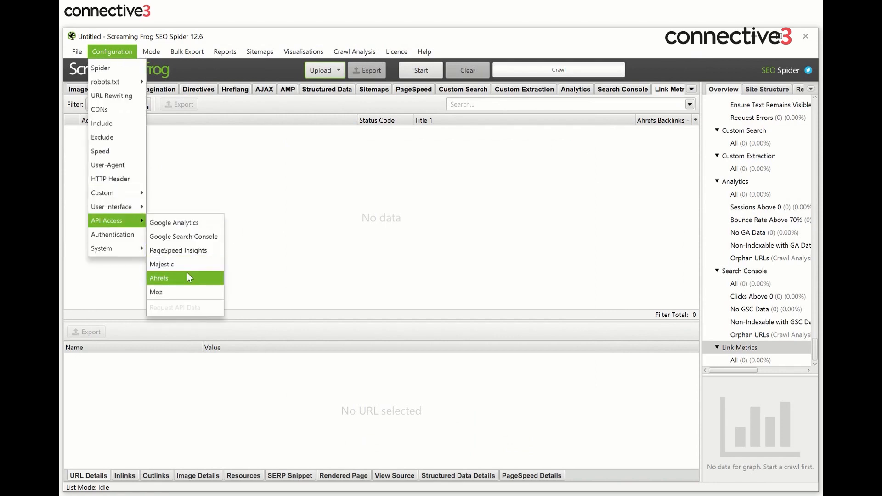
{"action": "left_click", "coordinate": [187, 277]}
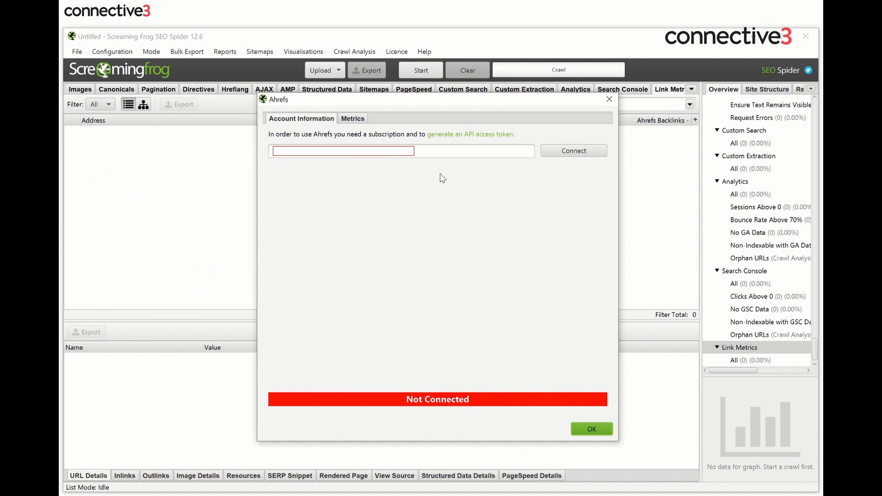
{"action": "left_click", "coordinate": [484, 135]}
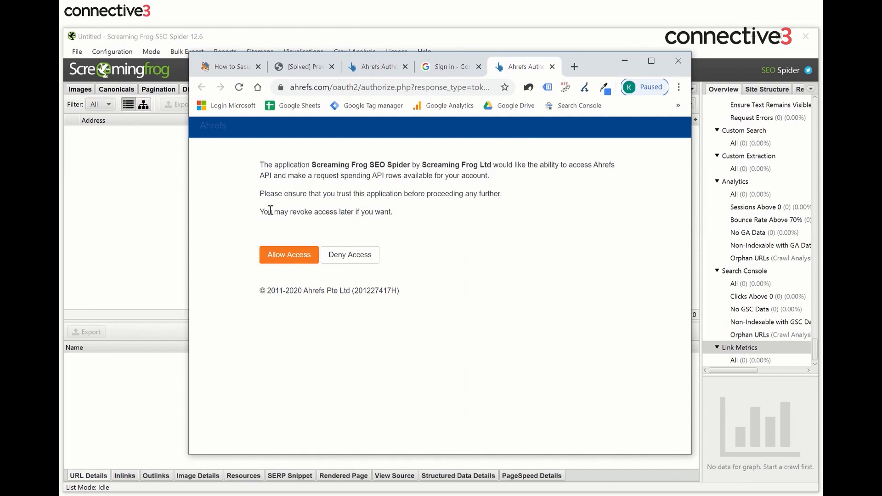
{"action": "left_click", "coordinate": [277, 257]}
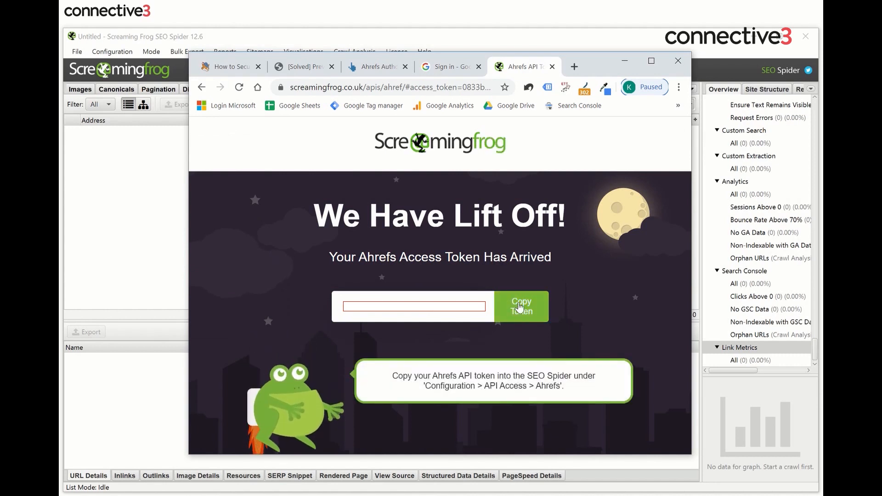
{"action": "left_click", "coordinate": [152, 273]}
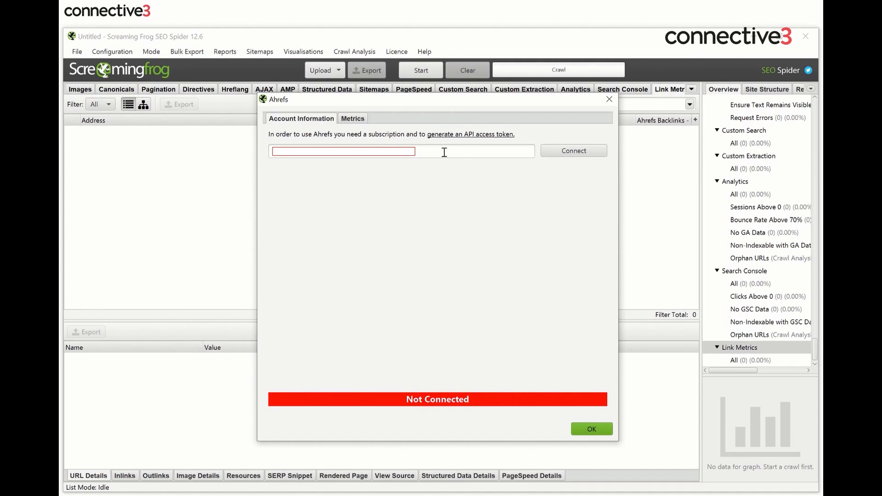
{"action": "left_click", "coordinate": [591, 428]}
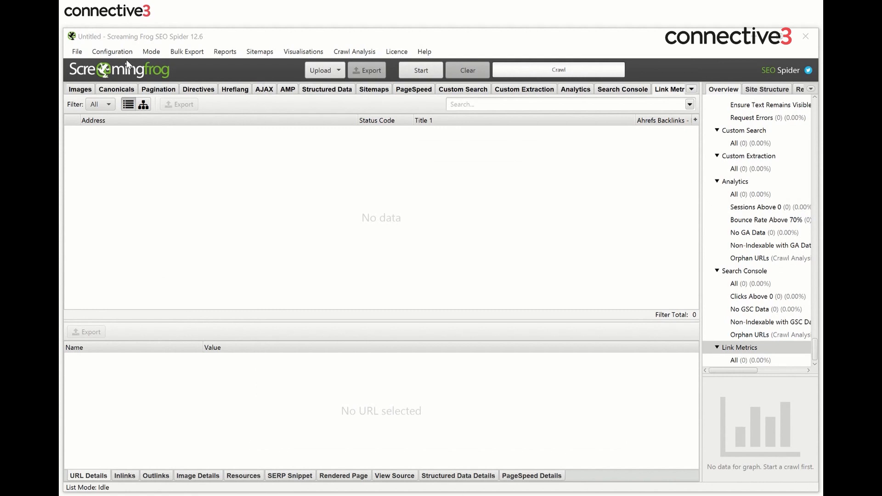
Connect the SEO Spider to the existing saved Google Analytics account through API access
{"action": "left_click", "coordinate": [110, 55]}
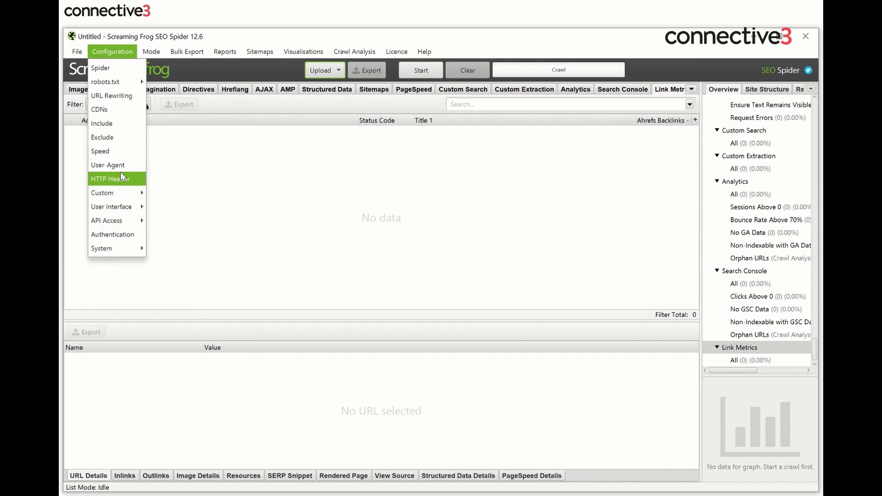
{"action": "mouse_move", "coordinate": [129, 219]}
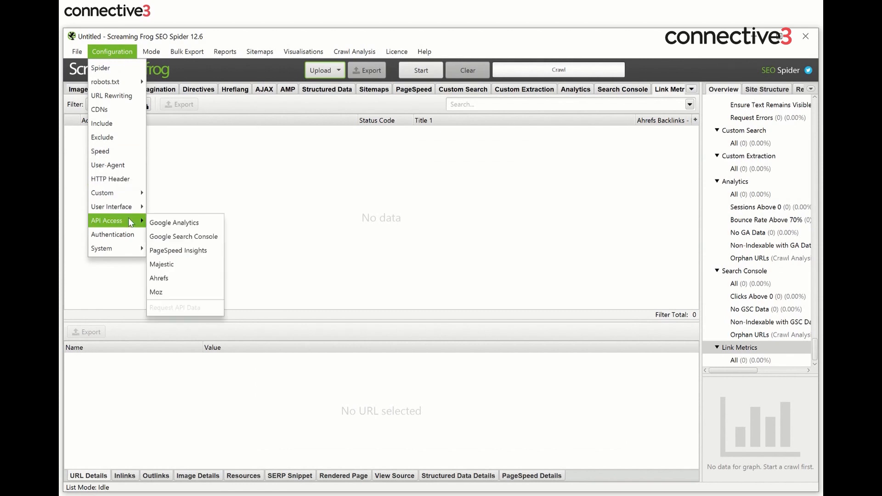
{"action": "left_click", "coordinate": [176, 225]}
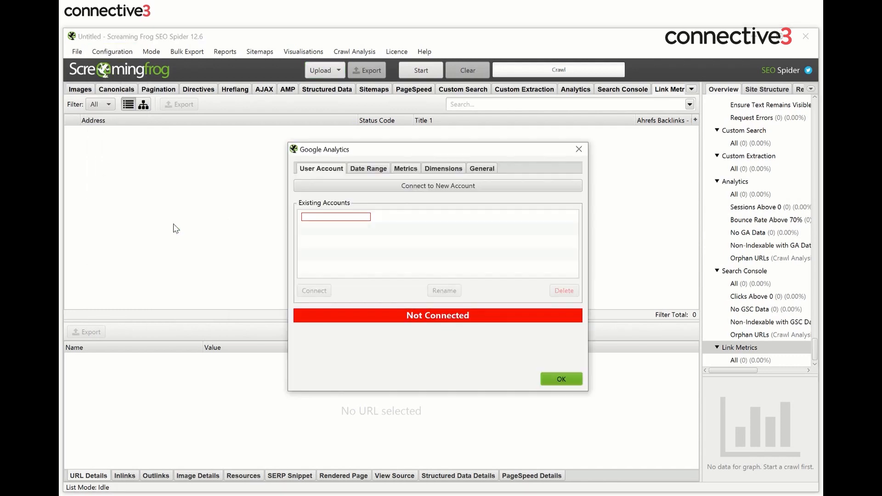
{"action": "left_click", "coordinate": [350, 223]}
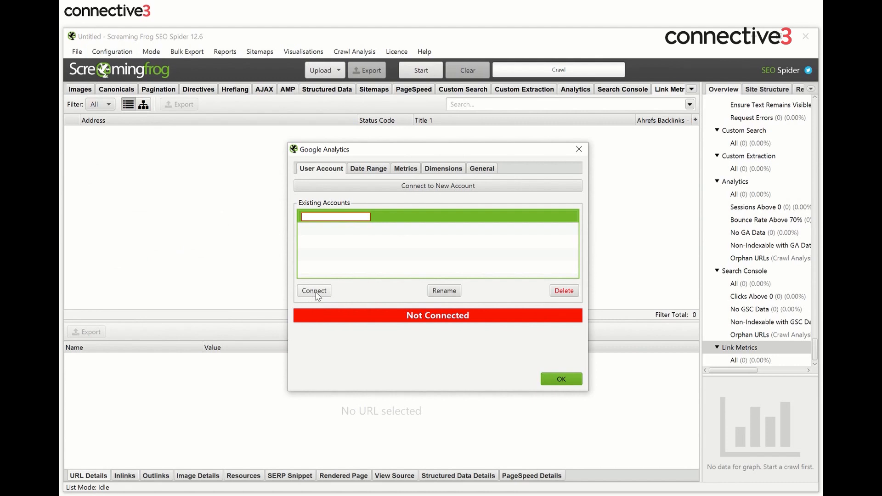
{"action": "left_click", "coordinate": [316, 293]}
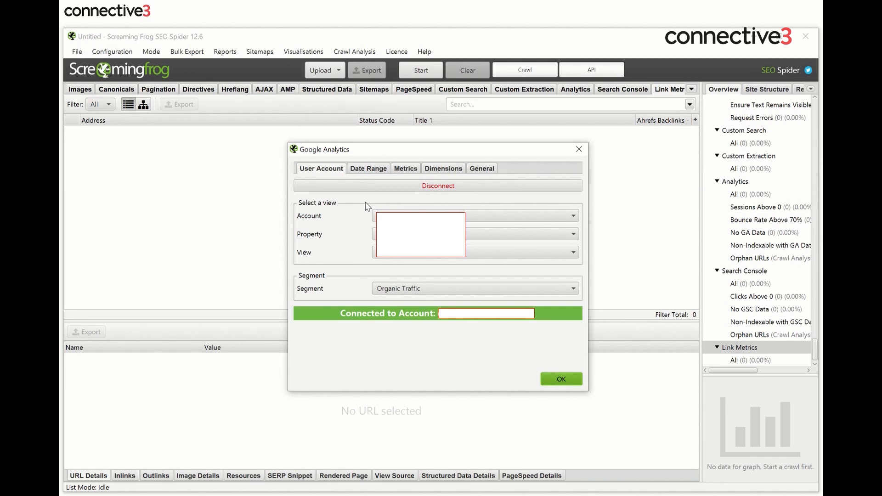
Review the Google Analytics date range, metrics, dimensions and general URL-matching options, and accept the settings
{"action": "left_click", "coordinate": [368, 169]}
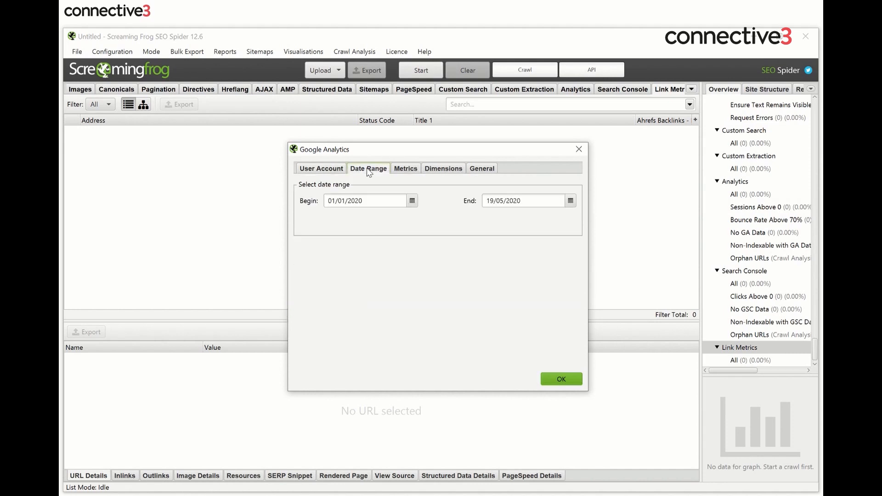
{"action": "left_click", "coordinate": [413, 171]}
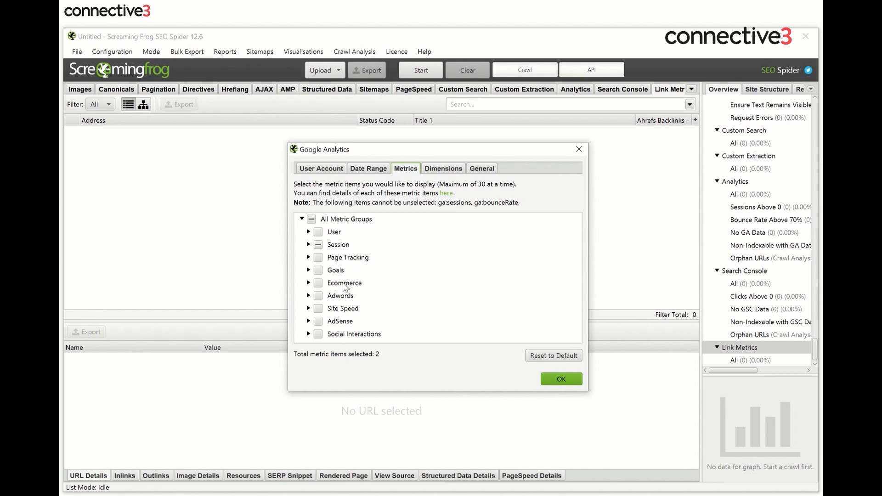
{"action": "left_click", "coordinate": [449, 173]}
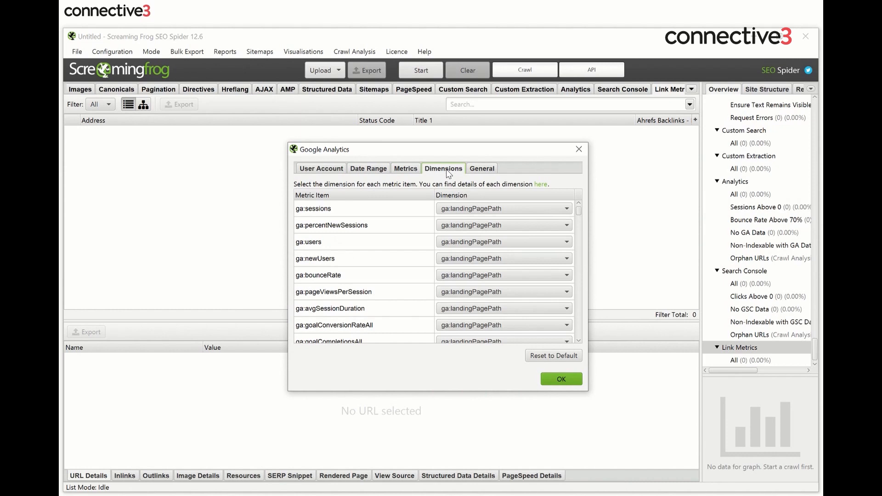
{"action": "left_click", "coordinate": [480, 169]}
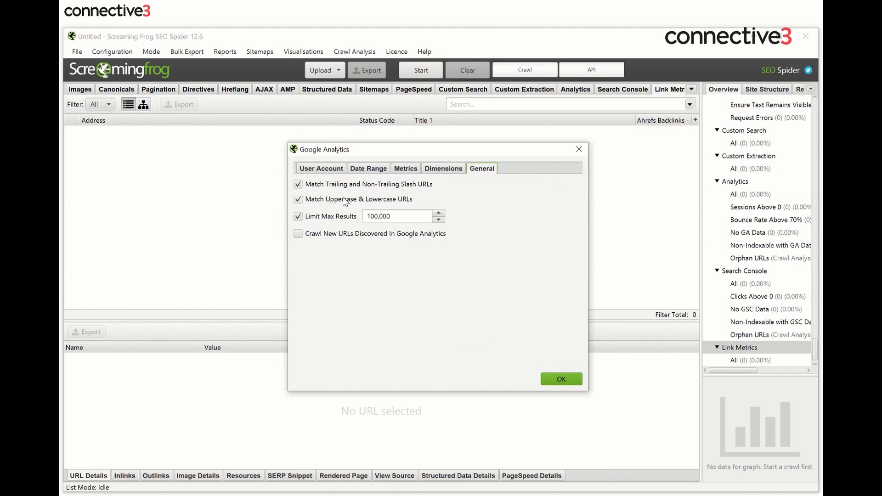
{"action": "mouse_move", "coordinate": [346, 201]}
{"action": "mouse_move", "coordinate": [385, 202]}
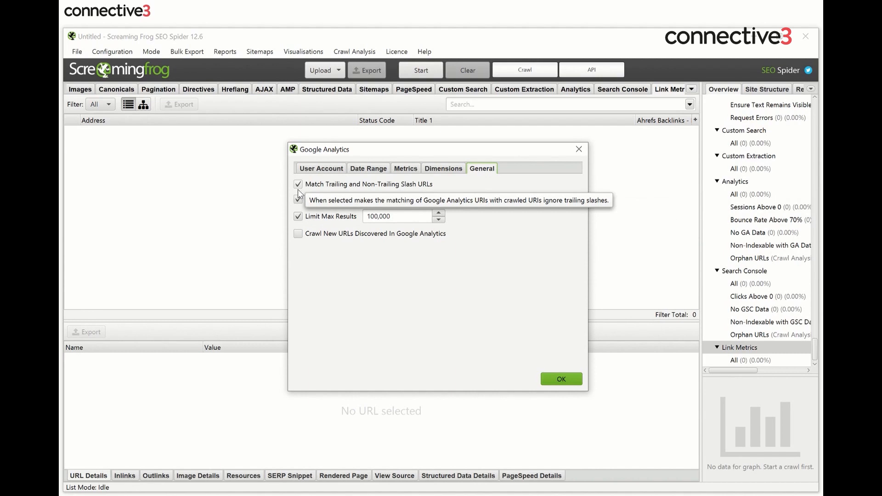
{"action": "left_click", "coordinate": [561, 379]}
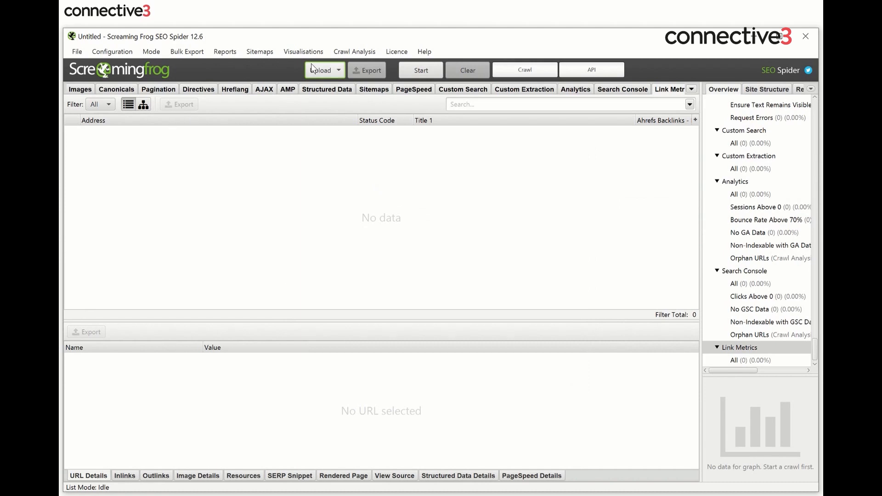
Connect to Ahrefs with the token already in the account information, check the selected metric groups and accept the settings
{"action": "left_click", "coordinate": [114, 52]}
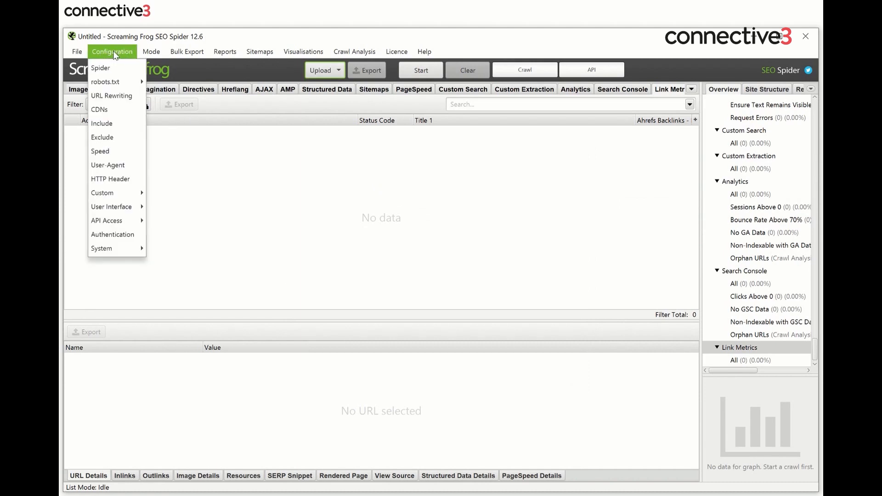
{"action": "mouse_move", "coordinate": [109, 209]}
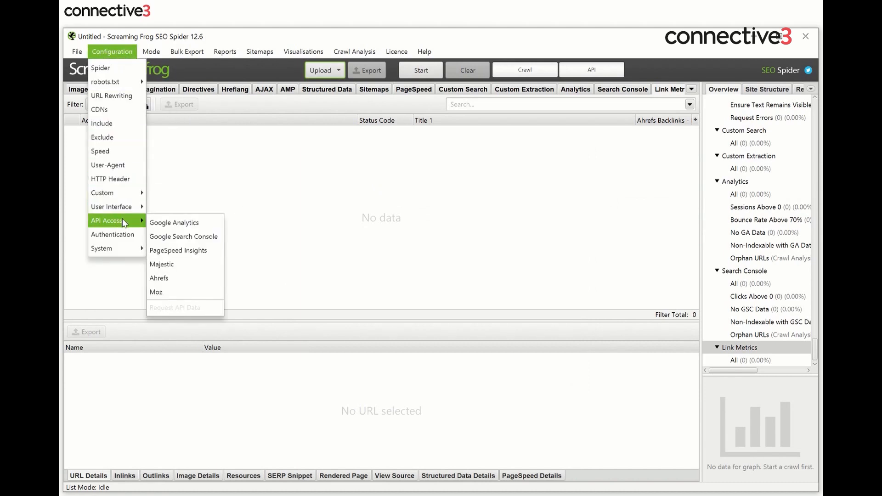
{"action": "left_click", "coordinate": [178, 278]}
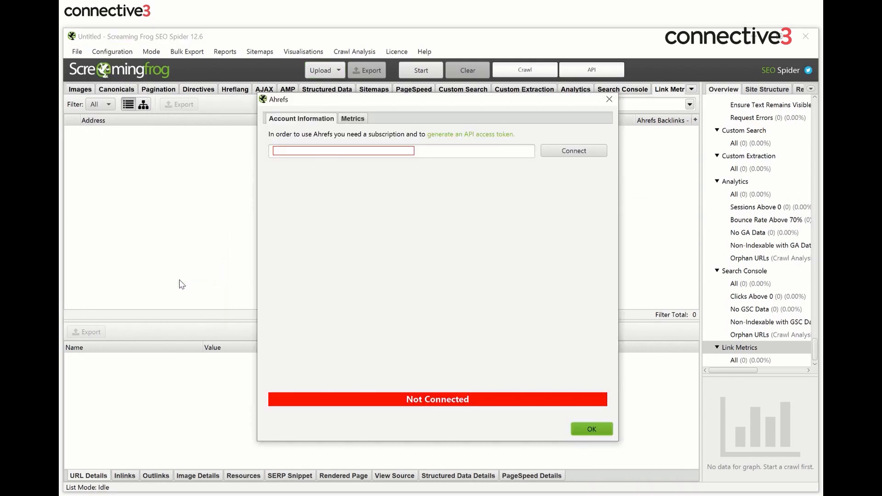
{"action": "left_click", "coordinate": [581, 150]}
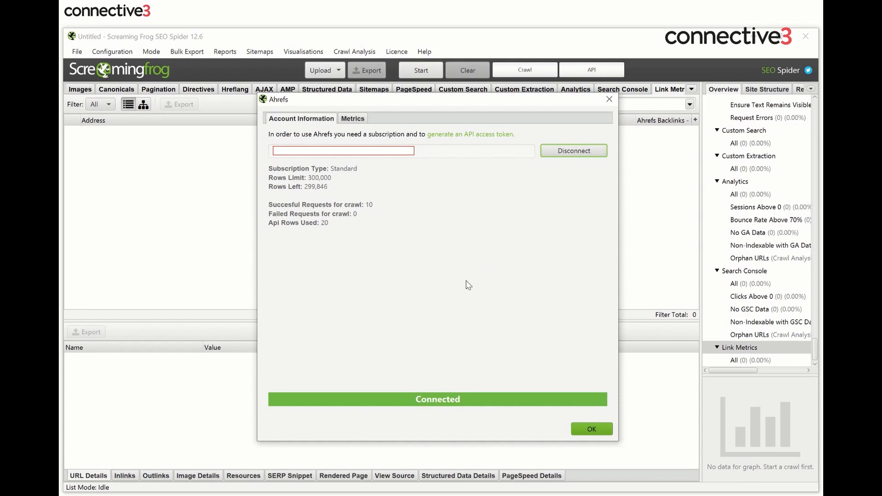
{"action": "left_click", "coordinate": [357, 122]}
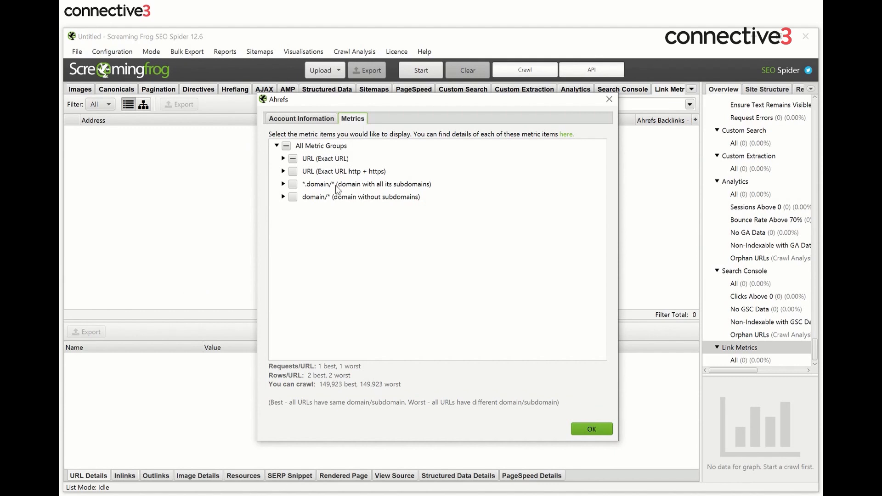
{"action": "left_click", "coordinate": [595, 428]}
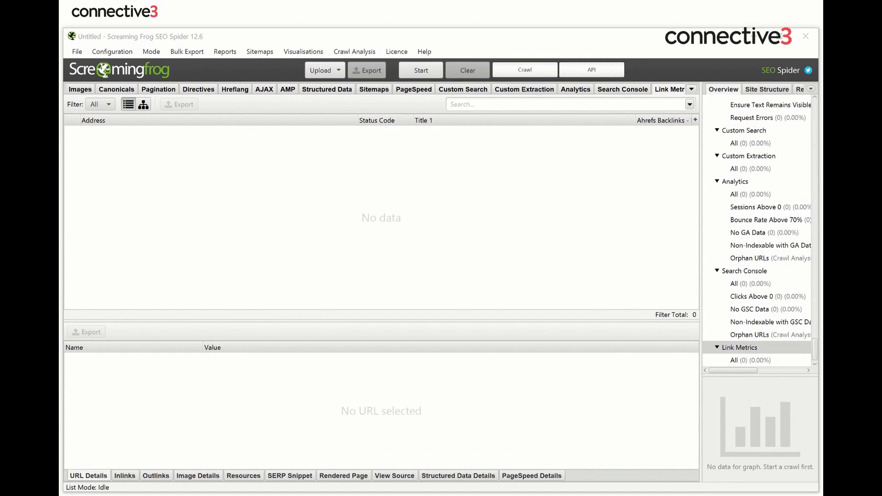
Paste the copied list of URLs into the list-mode upload and crawl them
{"action": "left_click", "coordinate": [339, 71]}
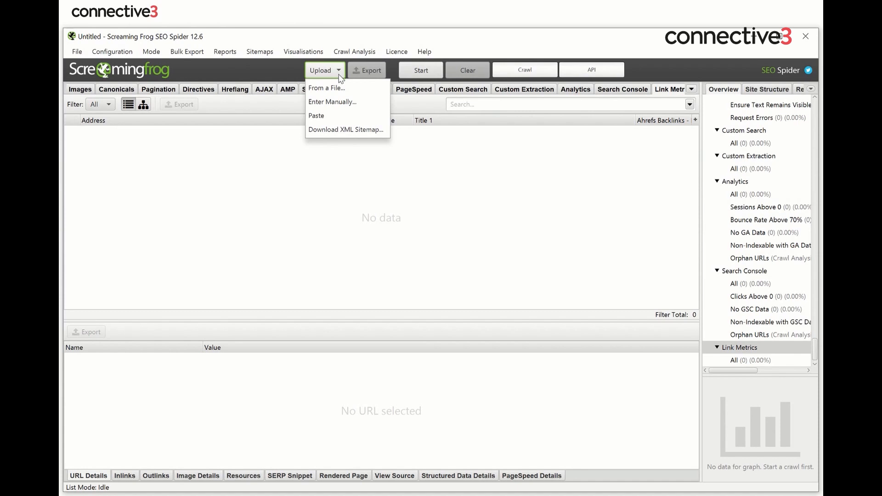
{"action": "left_click", "coordinate": [332, 116]}
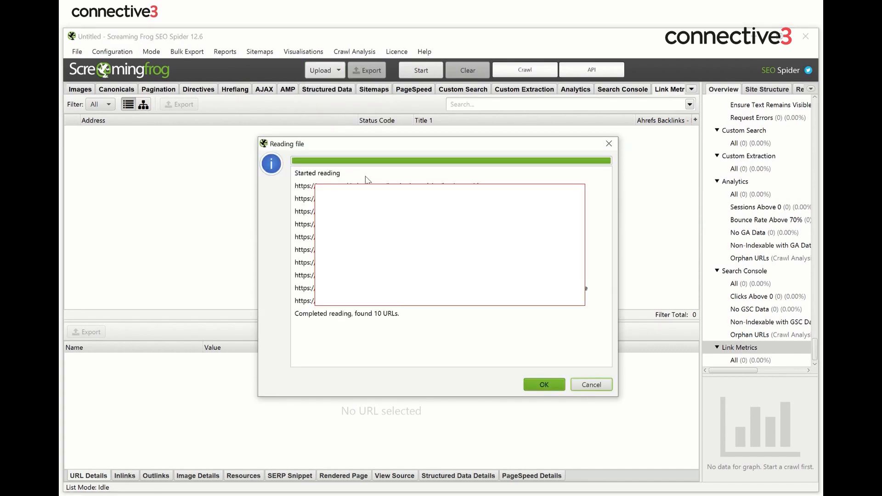
{"action": "left_click", "coordinate": [555, 389]}
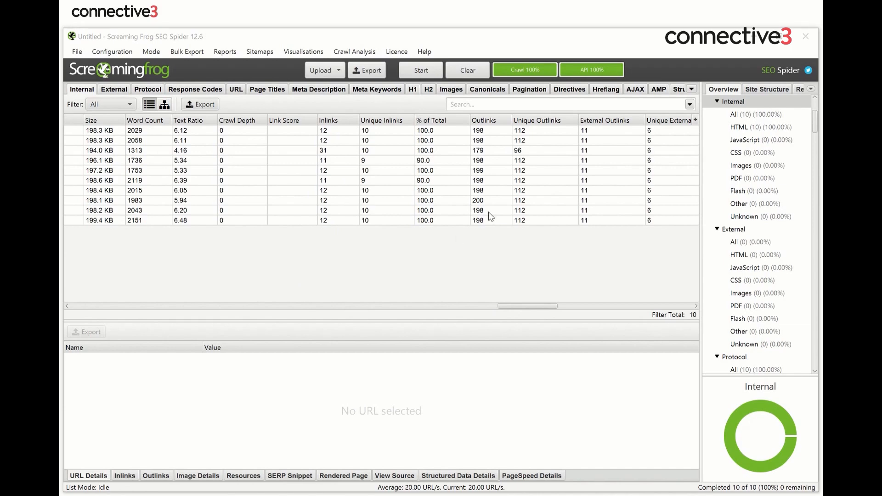
Examine the GA sessions, bounce rate and Ahrefs backlink columns in the crawl's internal, link metrics and analytics results
{"action": "left_click_drag", "start_coordinate": [536, 307], "coordinate": [641, 302]}
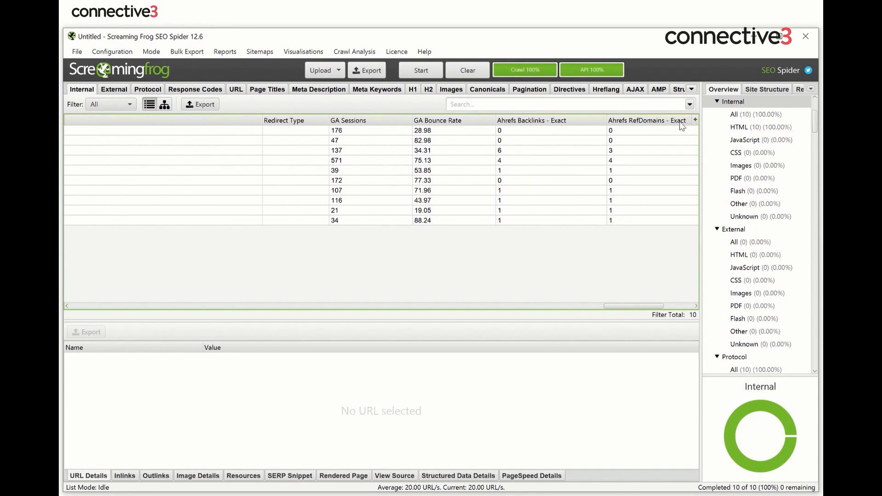
{"action": "left_click", "coordinate": [692, 90]}
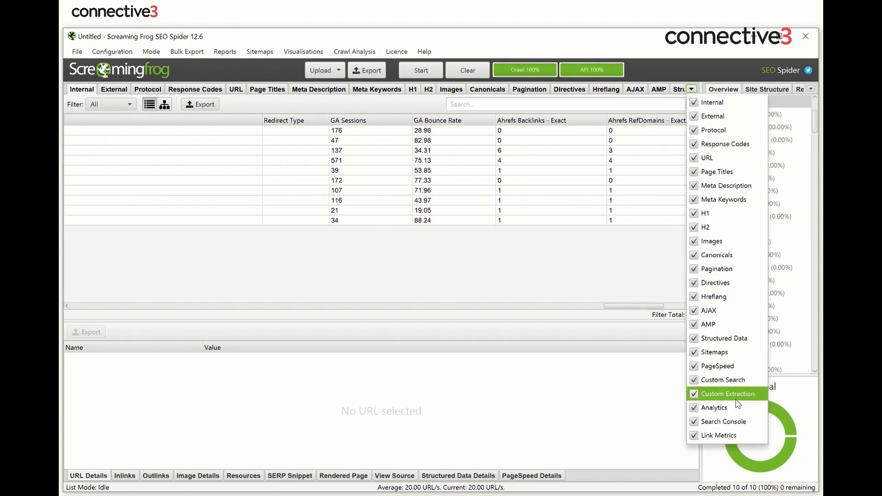
{"action": "left_click", "coordinate": [738, 434]}
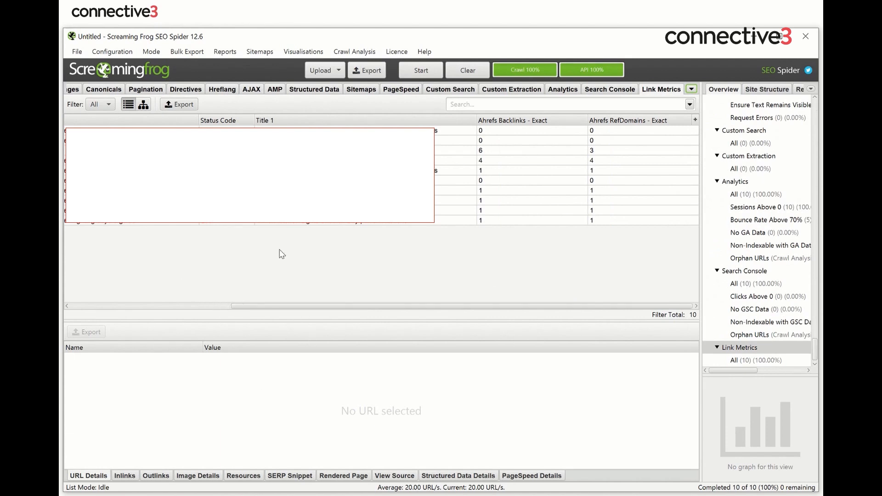
{"action": "left_click", "coordinate": [691, 88]}
{"action": "left_click", "coordinate": [729, 406]}
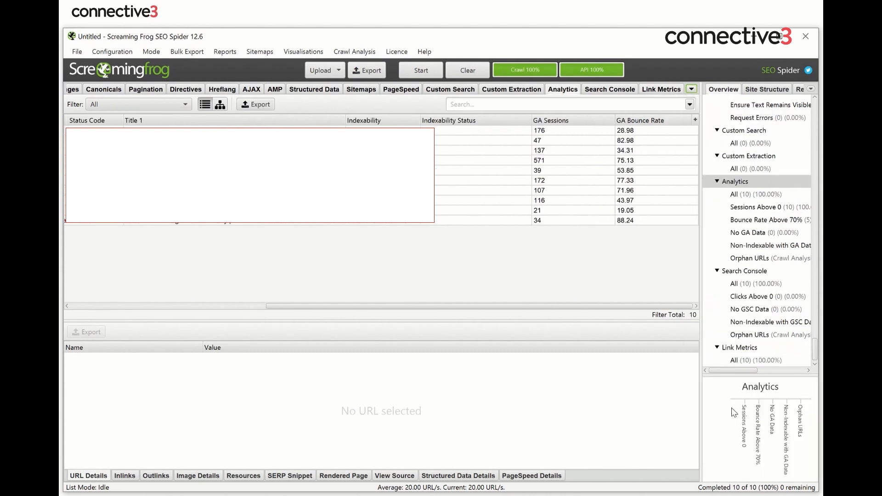